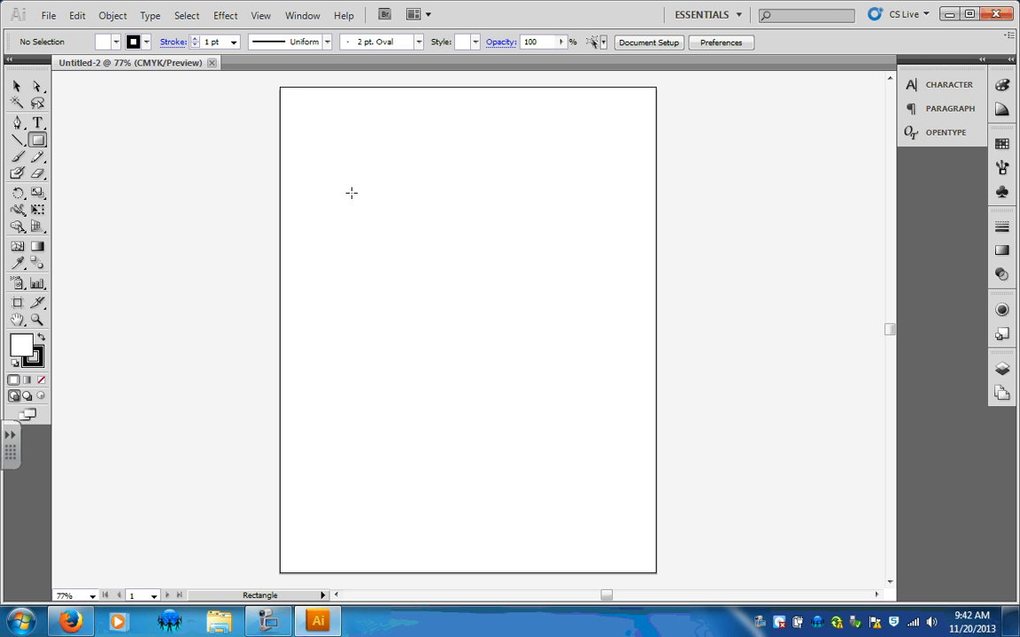
# Draw a square in the middle of the artboard and select it
pyautogui.moveTo(365, 201); pyautogui.dragTo(584, 419)
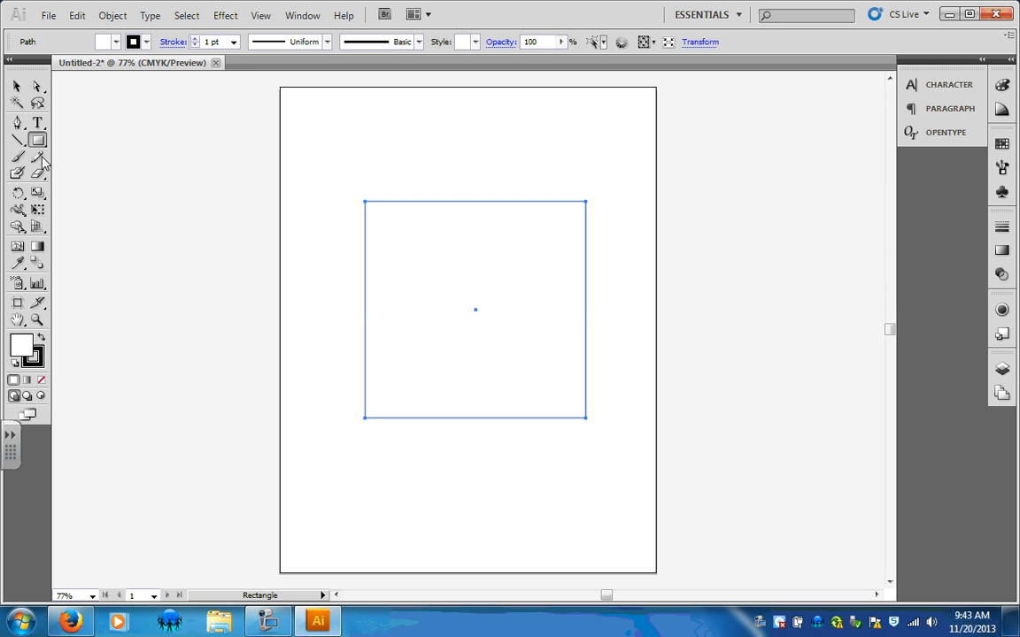
pyautogui.click(17, 86)
pyautogui.click(154, 216)
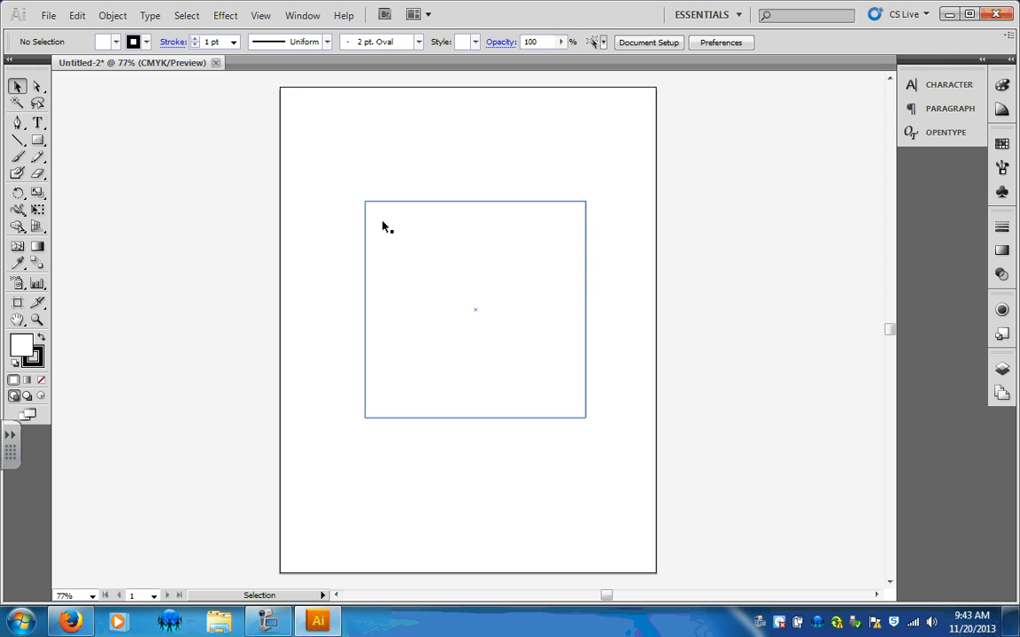
pyautogui.click(427, 270)
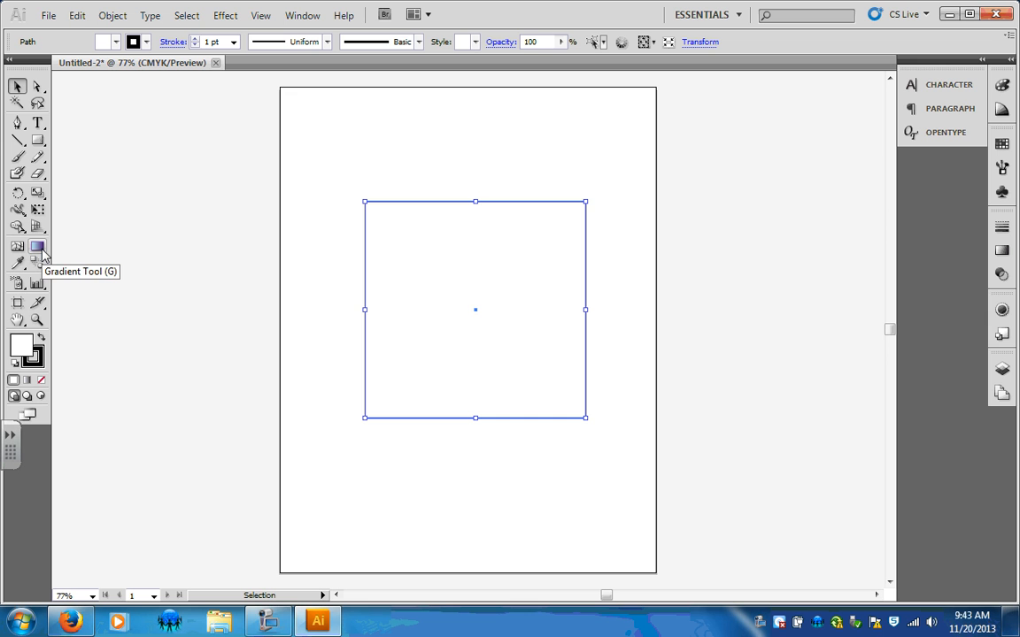
# Fill the square with the linear white-to-black gradient and shift the gradient's midpoint to about 52%
pyautogui.doubleClick(39, 252)
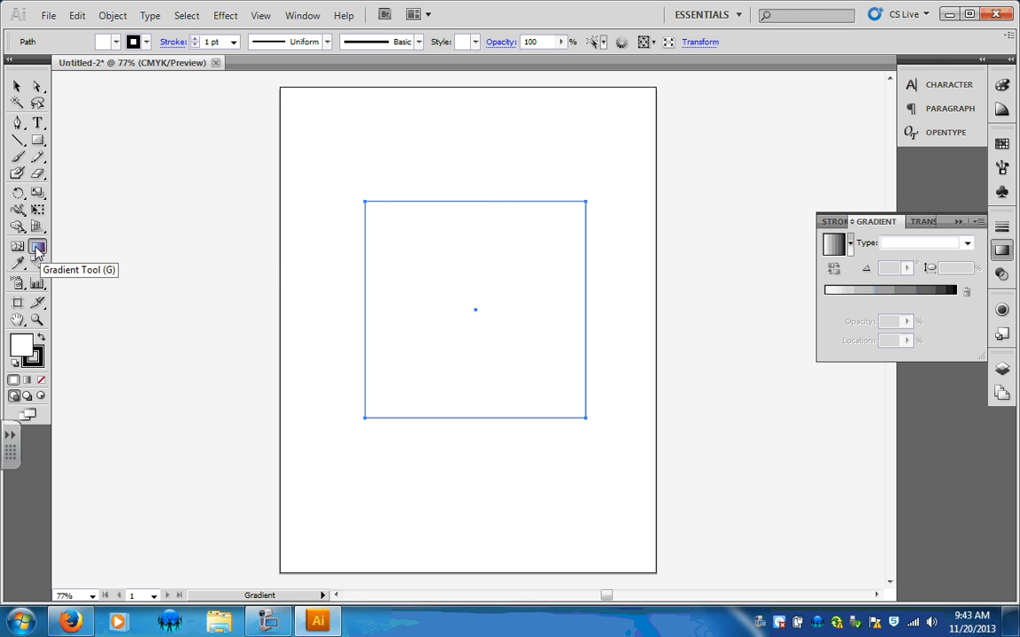
pyautogui.click(881, 292)
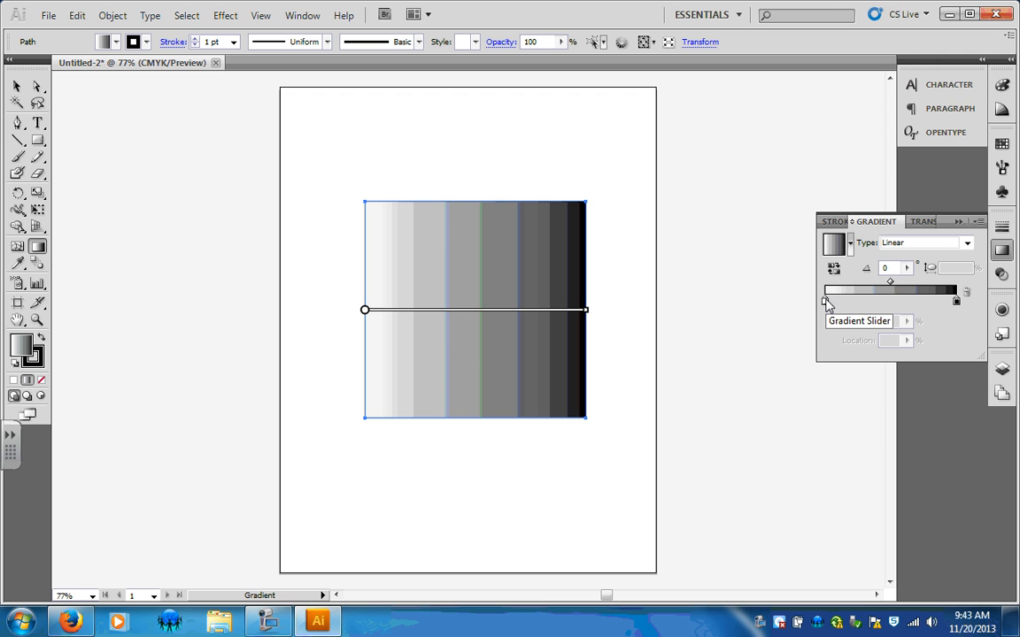
pyautogui.moveTo(826, 303)
pyautogui.mouseDown()
pyautogui.moveTo(858, 303)
pyautogui.moveTo(825, 303)
pyautogui.mouseUp()
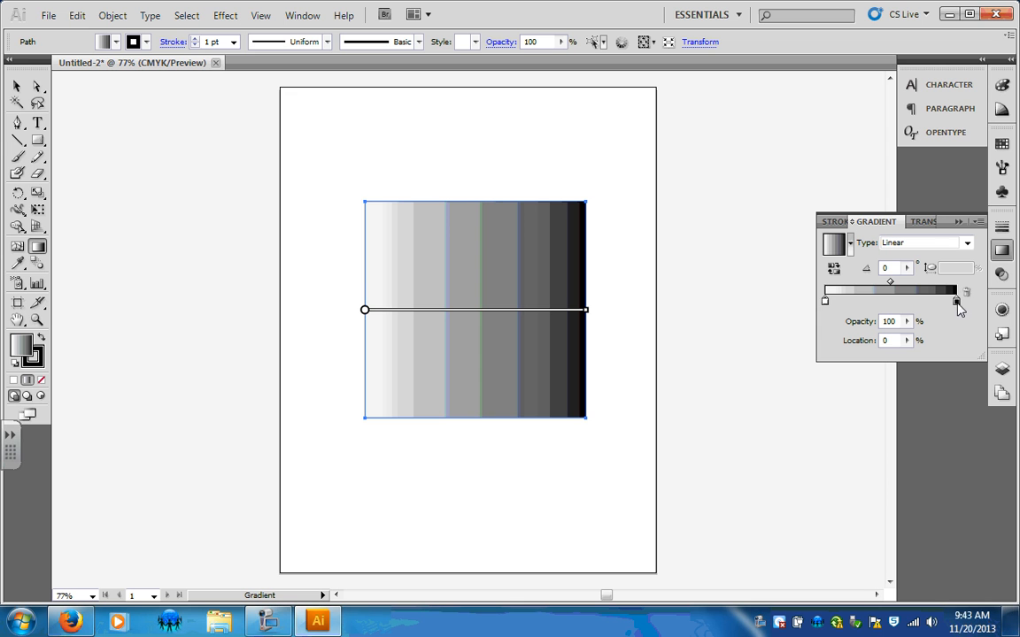
pyautogui.moveTo(956, 302)
pyautogui.mouseDown()
pyautogui.moveTo(928, 308)
pyautogui.moveTo(970, 310)
pyautogui.mouseUp()
pyautogui.moveTo(890, 288)
pyautogui.mouseDown()
pyautogui.moveTo(917, 289)
pyautogui.moveTo(863, 288)
pyautogui.moveTo(892, 288)
pyautogui.mouseUp()
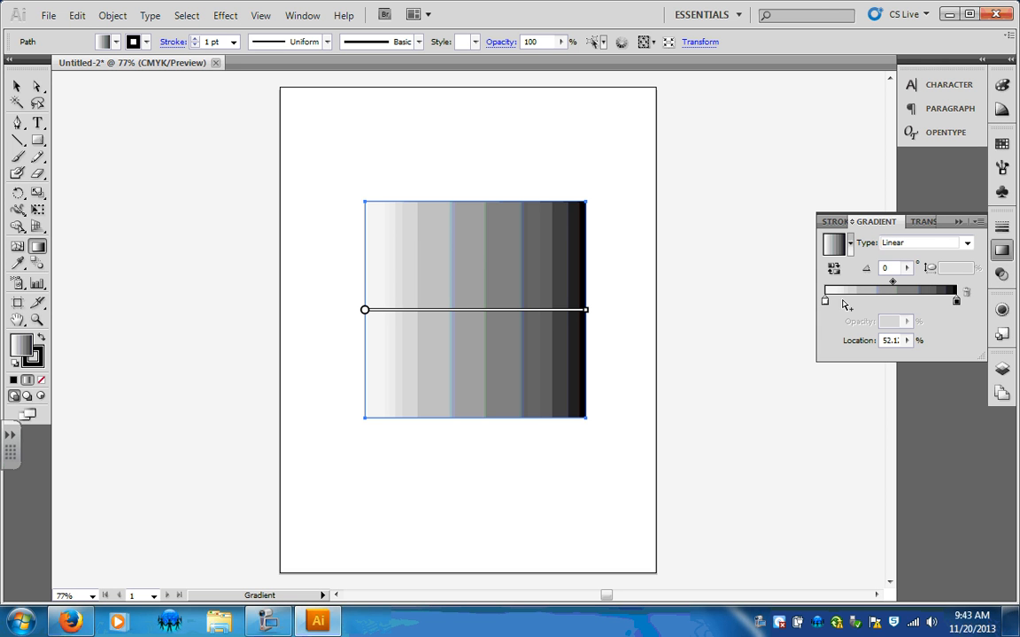
# Add two intermediate color stops to the gradient at about 72% and 33%, and remove both
pyautogui.click(921, 304)
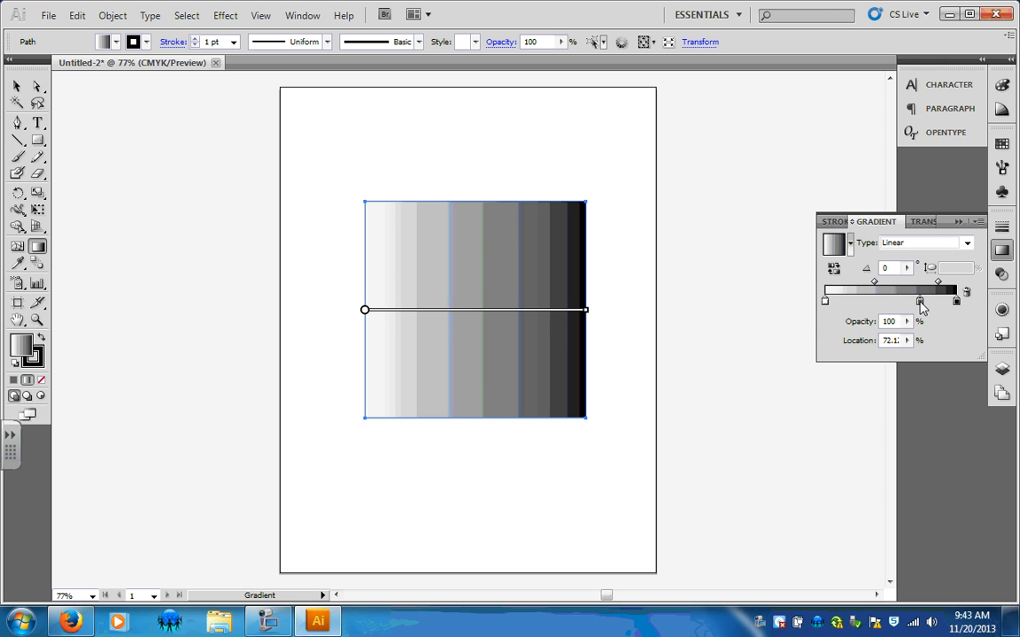
pyautogui.click(867, 304)
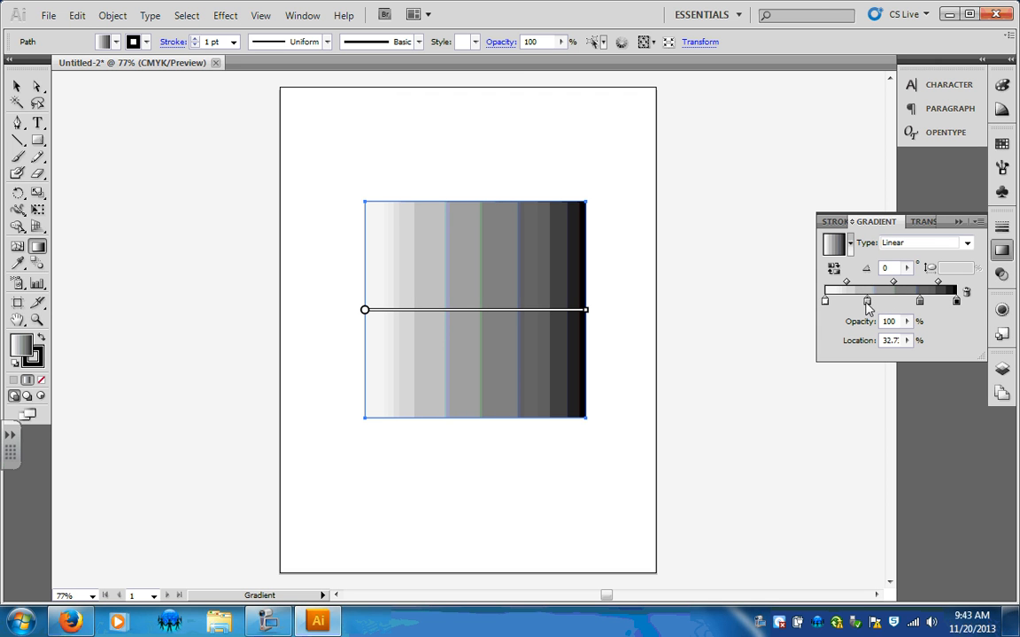
pyautogui.moveTo(867, 302); pyautogui.dragTo(866, 341)
pyautogui.moveTo(919, 301); pyautogui.dragTo(929, 336)
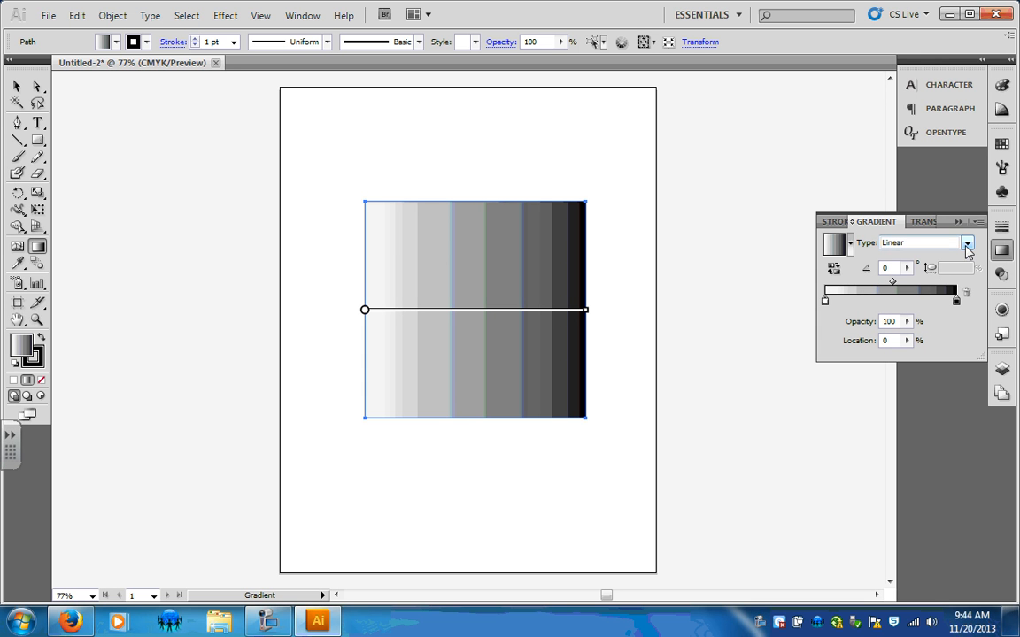
# Try the Radial type on the square's gradient and set it back to Linear
pyautogui.click(968, 244)
pyautogui.click(964, 264)
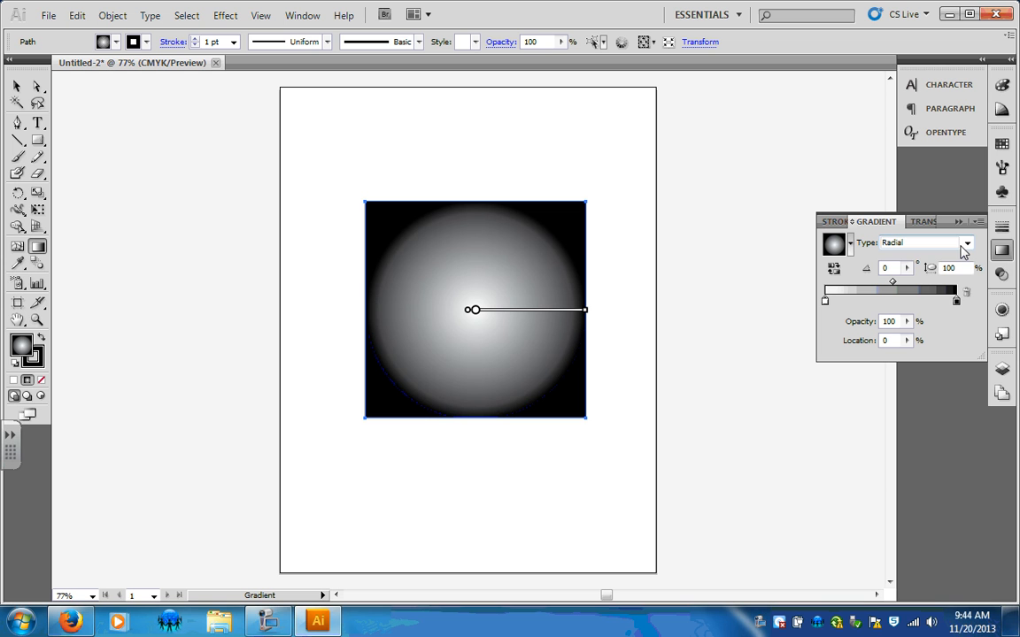
pyautogui.click(964, 248)
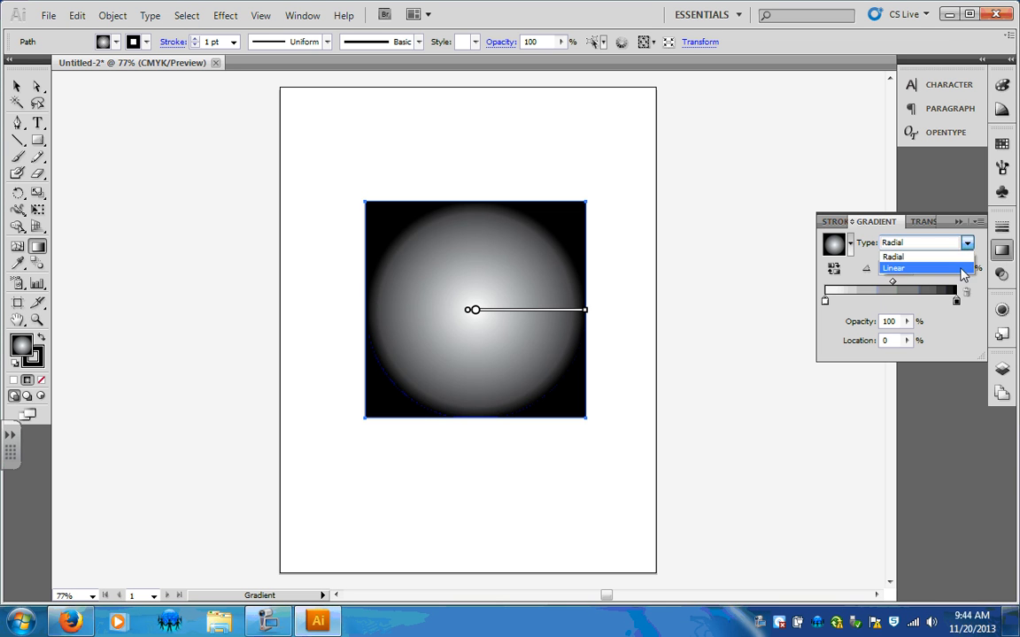
pyautogui.click(963, 266)
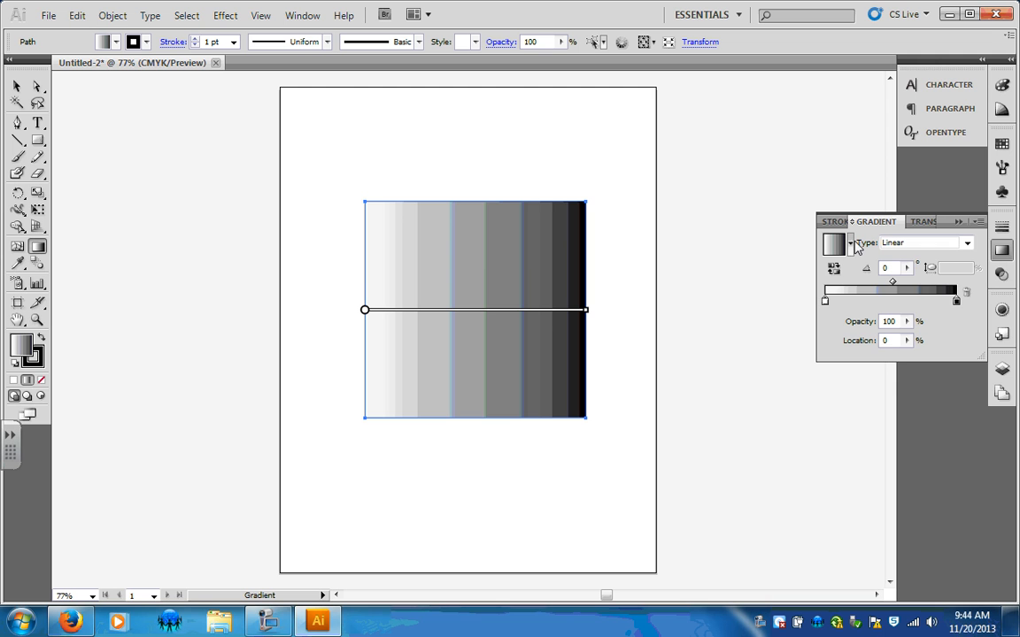
pyautogui.click(851, 246)
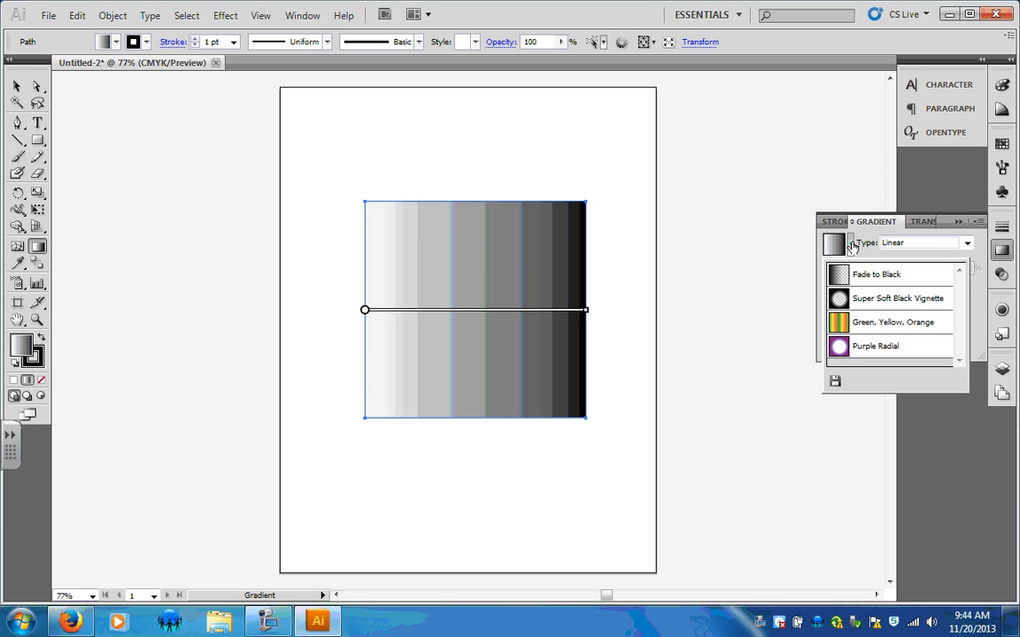
pyautogui.click(852, 247)
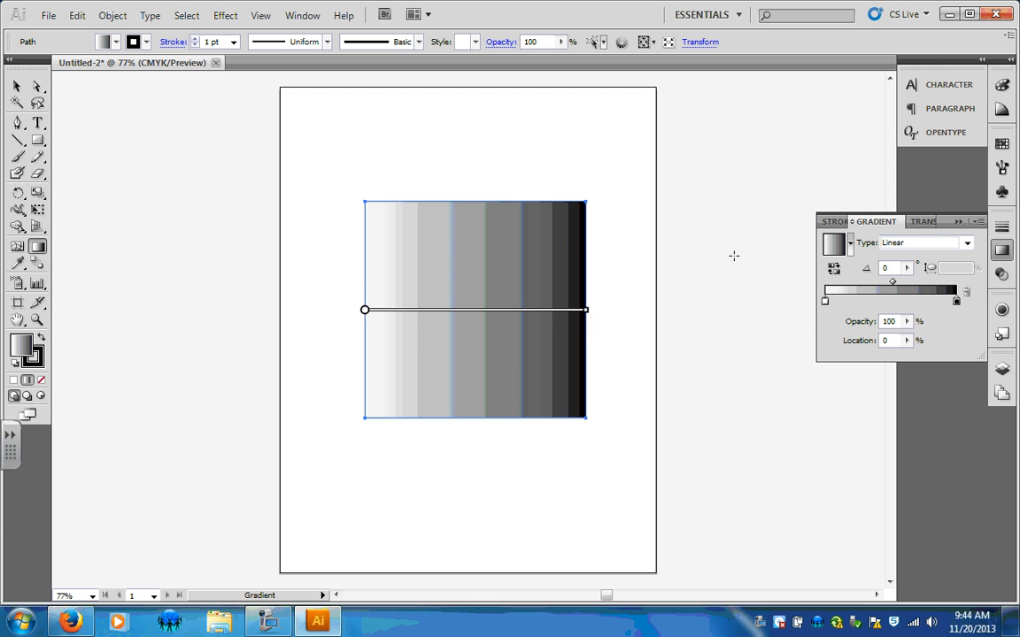
pyautogui.moveTo(379, 313)
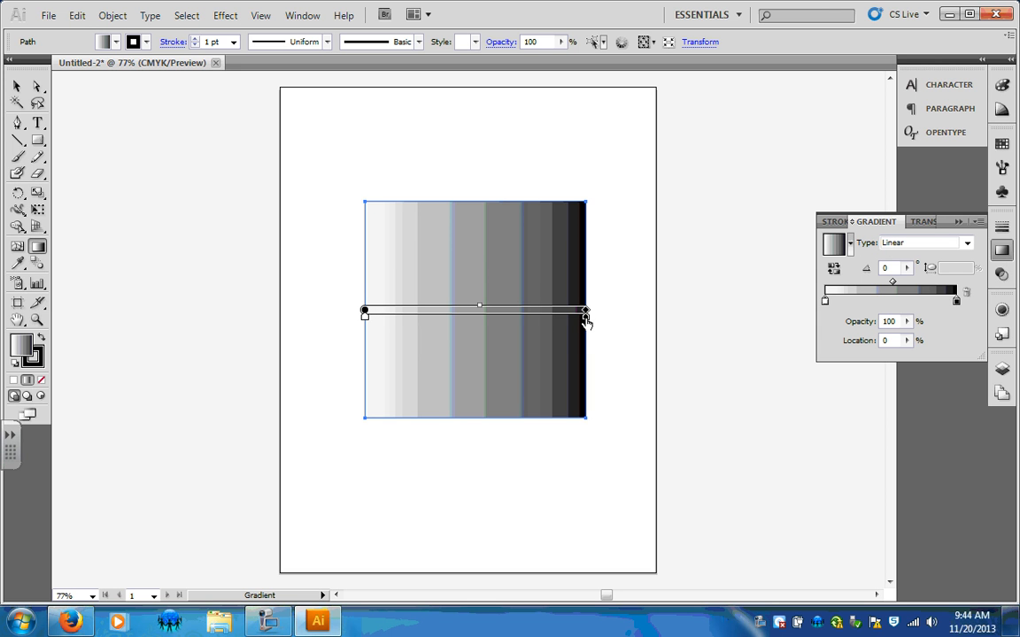
pyautogui.moveTo(586, 321)
pyautogui.mouseDown()
pyautogui.moveTo(532, 319)
pyautogui.moveTo(587, 321)
pyautogui.mouseUp()
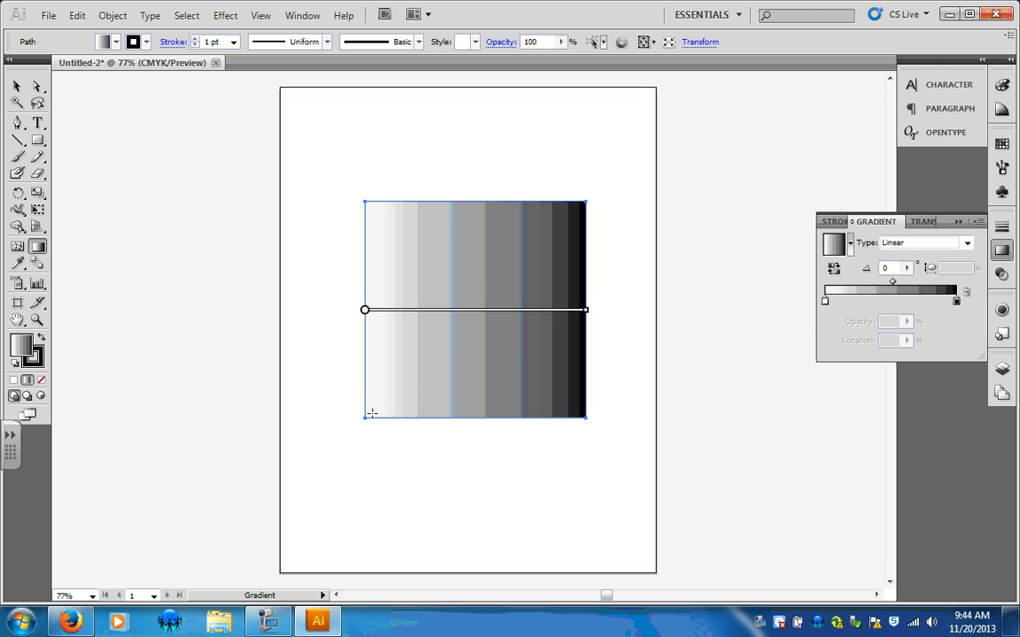
# Redirect the linear gradient along the square's diagonals, ending with one from the lower-left to the upper-right corner
pyautogui.moveTo(370, 413); pyautogui.dragTo(561, 227)
pyautogui.moveTo(569, 409); pyautogui.dragTo(379, 209)
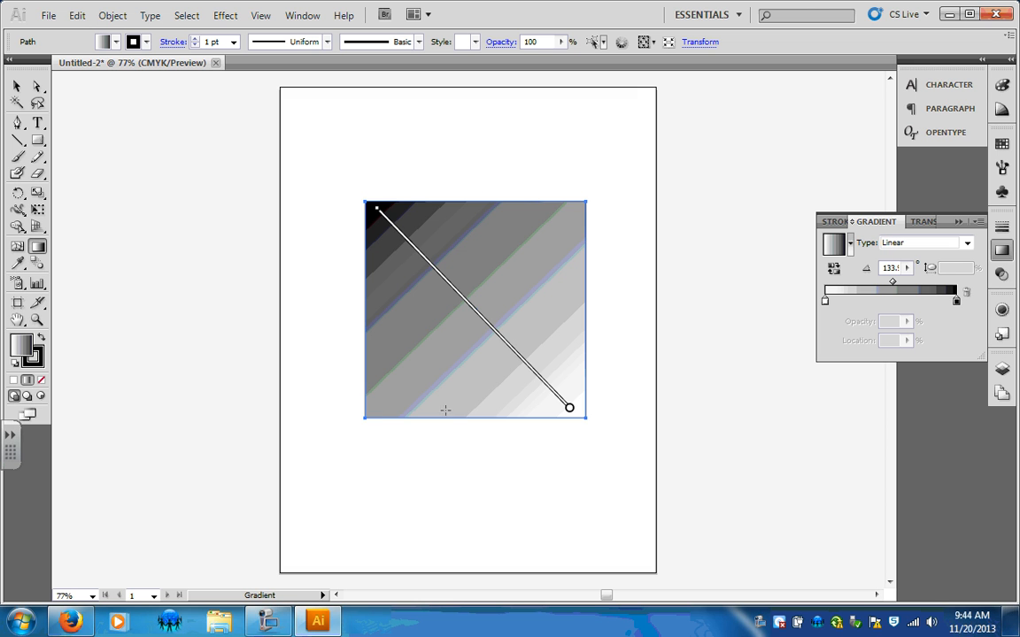
pyautogui.moveTo(375, 413); pyautogui.dragTo(574, 211)
# Make the gradient Radial, redraw it from several different centers inside the square, and return it to Linear
pyautogui.click(967, 242)
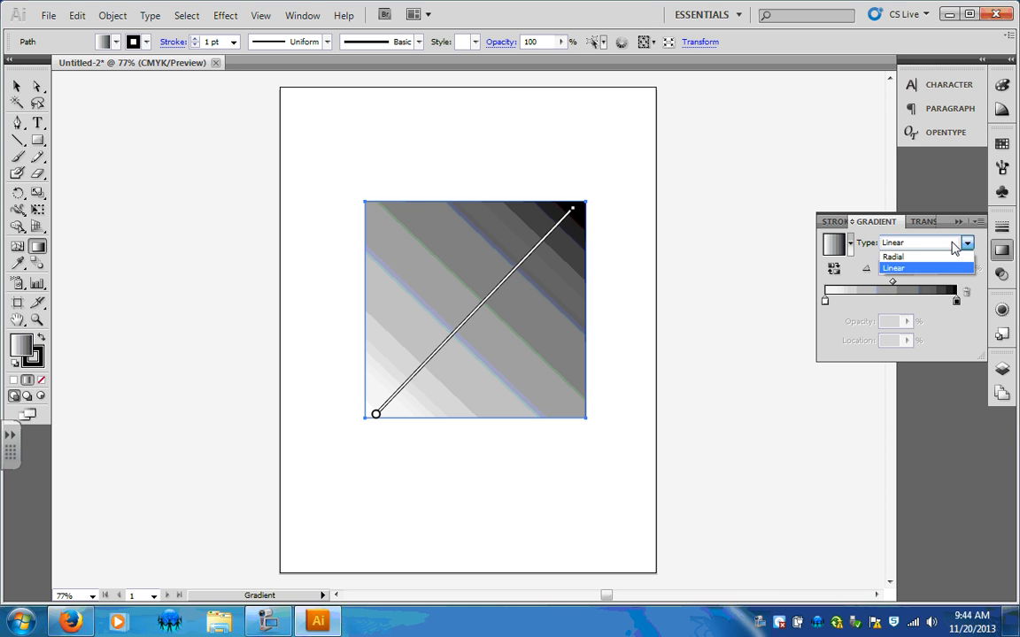
pyautogui.click(941, 257)
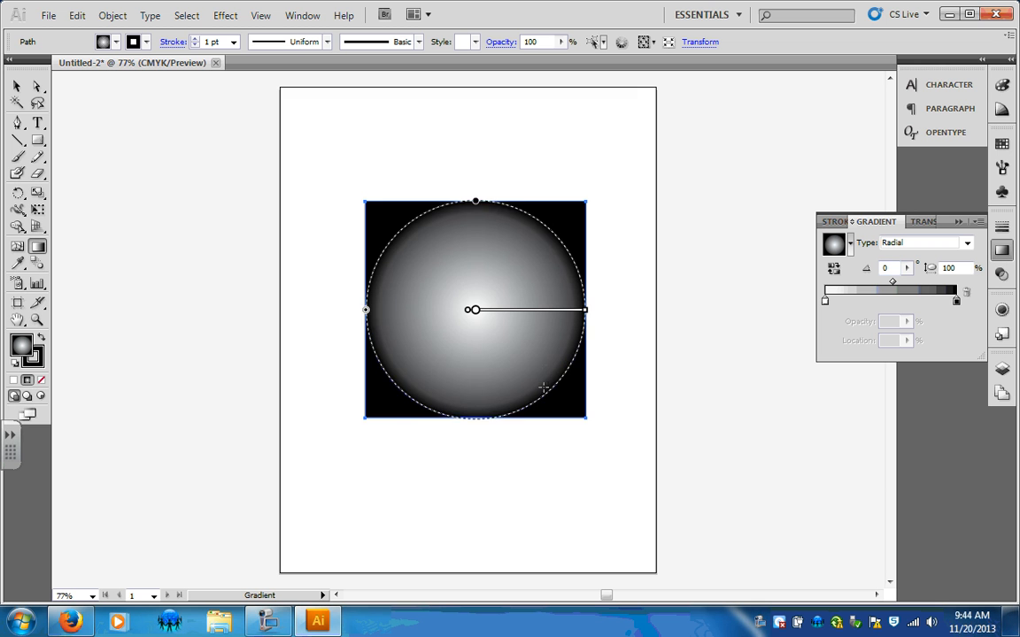
pyautogui.moveTo(559, 399); pyautogui.dragTo(496, 312)
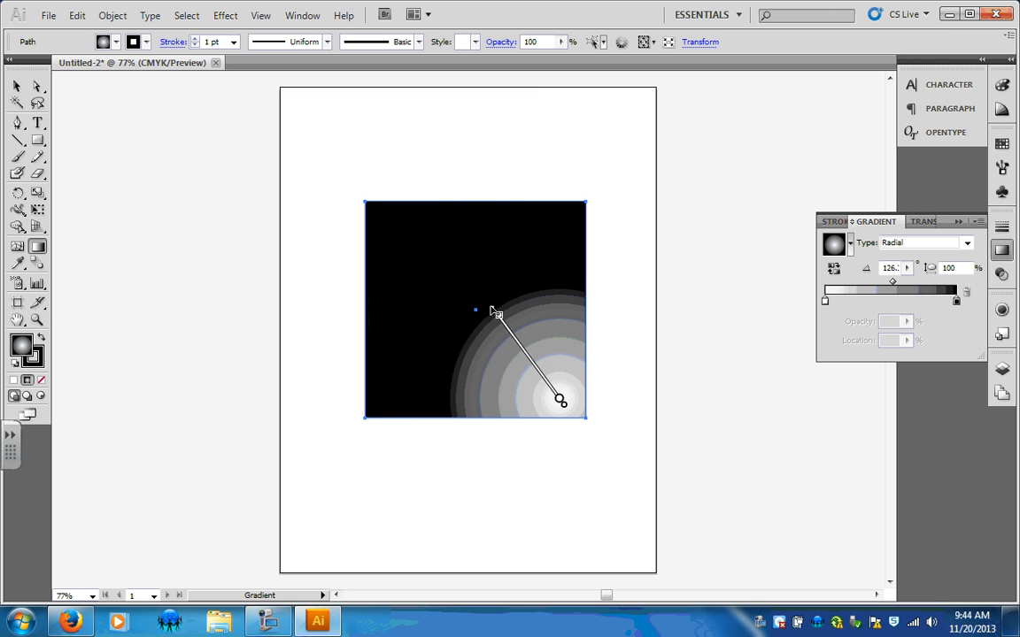
pyautogui.moveTo(494, 374); pyautogui.dragTo(449, 241)
pyautogui.moveTo(518, 288); pyautogui.dragTo(581, 228)
pyautogui.moveTo(415, 392); pyautogui.dragTo(397, 293)
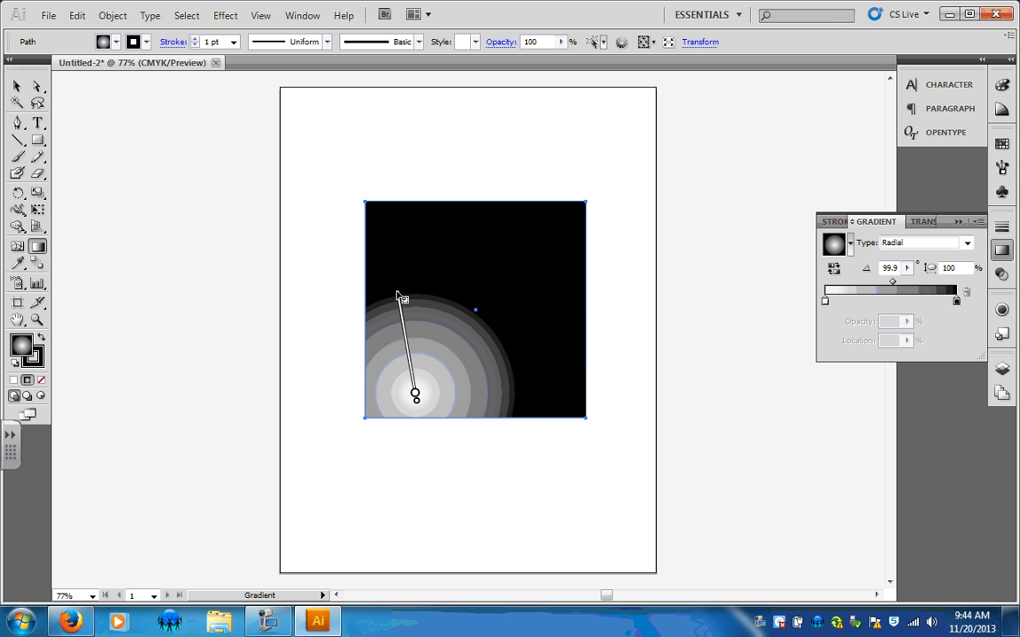
pyautogui.click(966, 242)
pyautogui.click(920, 268)
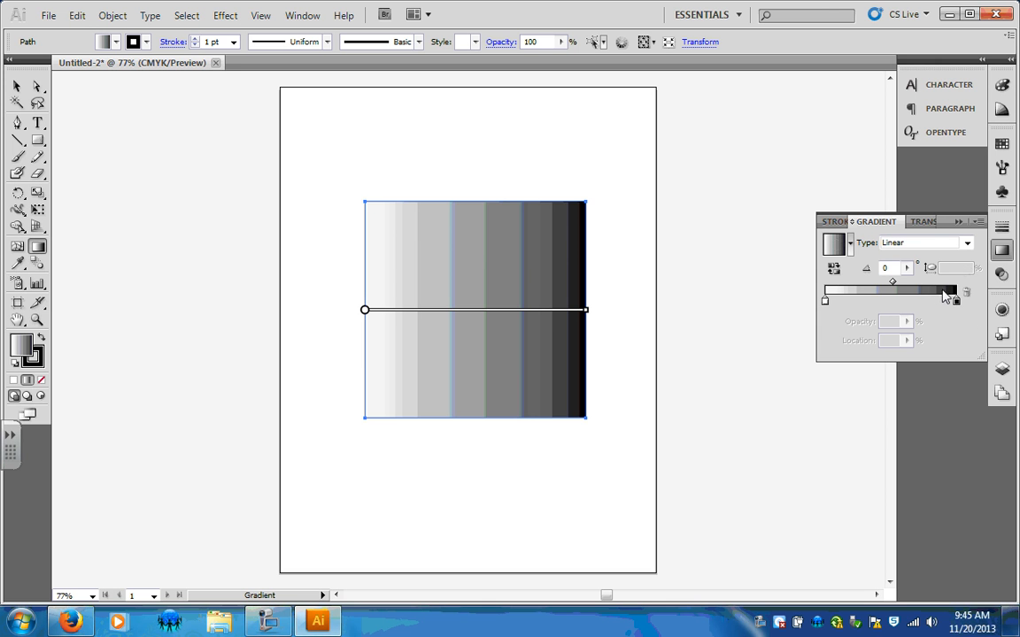
# Switch the gradient's white starting stop to RGB and color it magenta with R 255, G 0, B 255
pyautogui.click(825, 302)
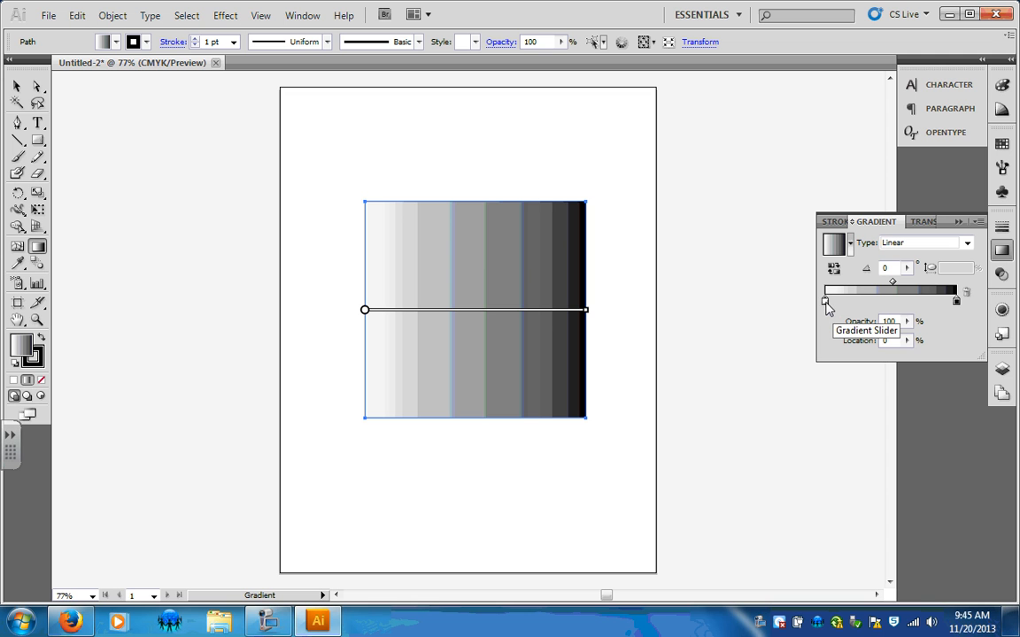
pyautogui.doubleClick(825, 302)
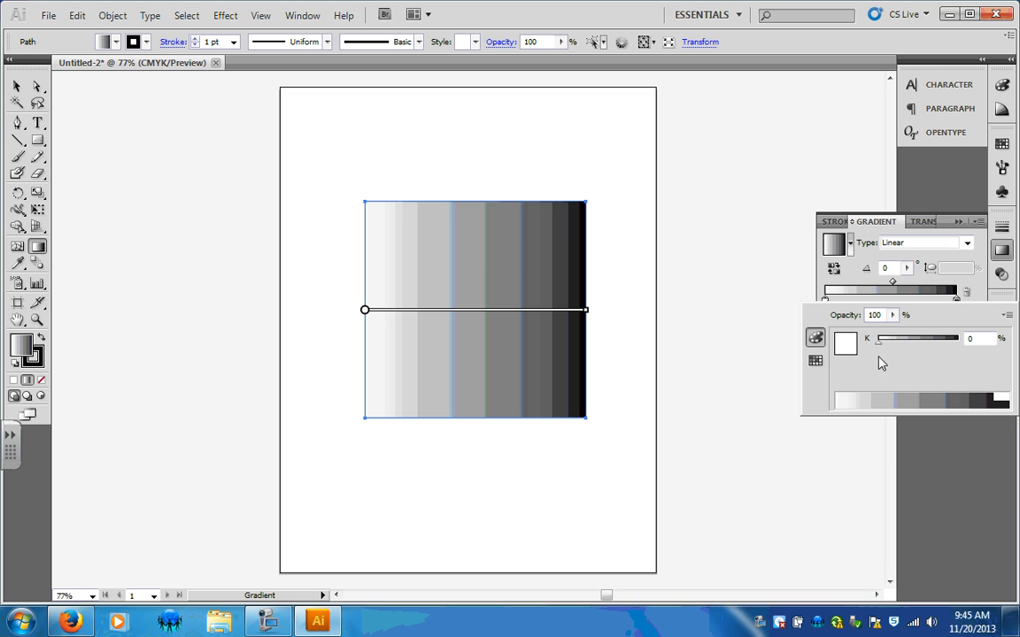
pyautogui.click(1009, 315)
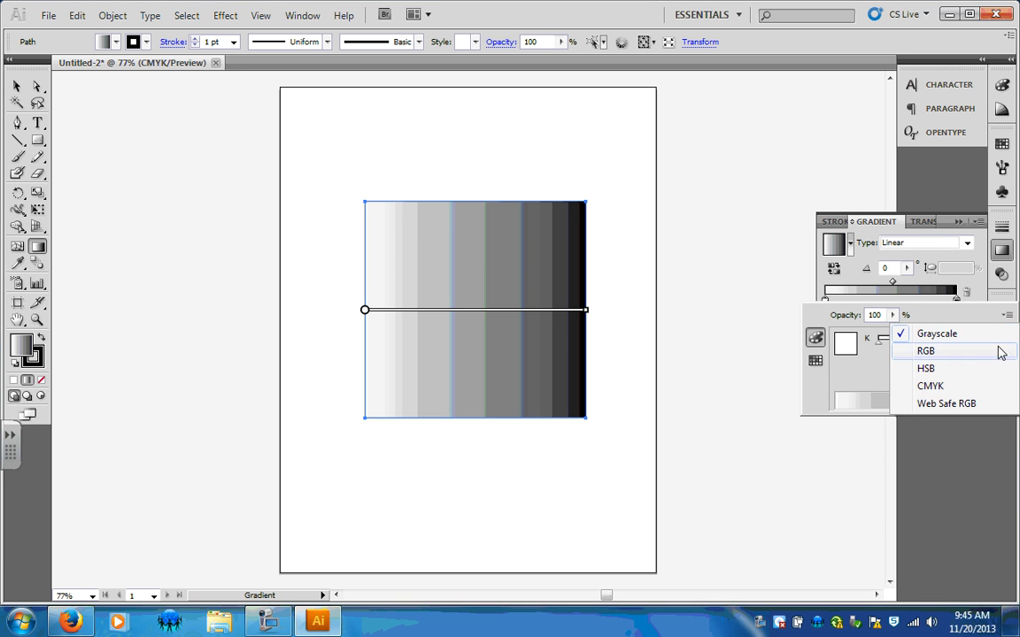
pyautogui.click(1000, 354)
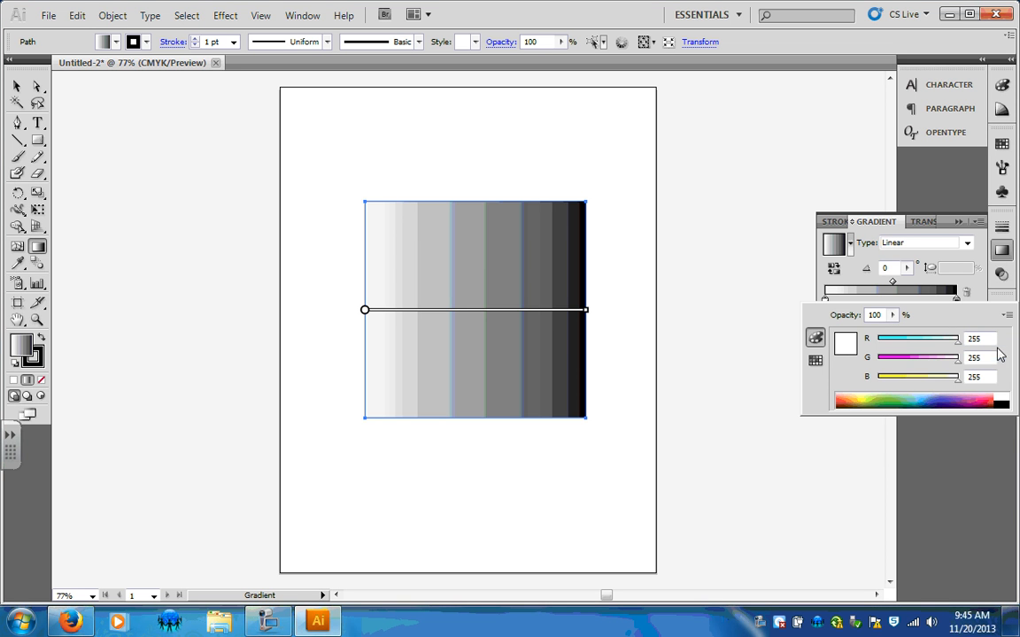
pyautogui.click(875, 362)
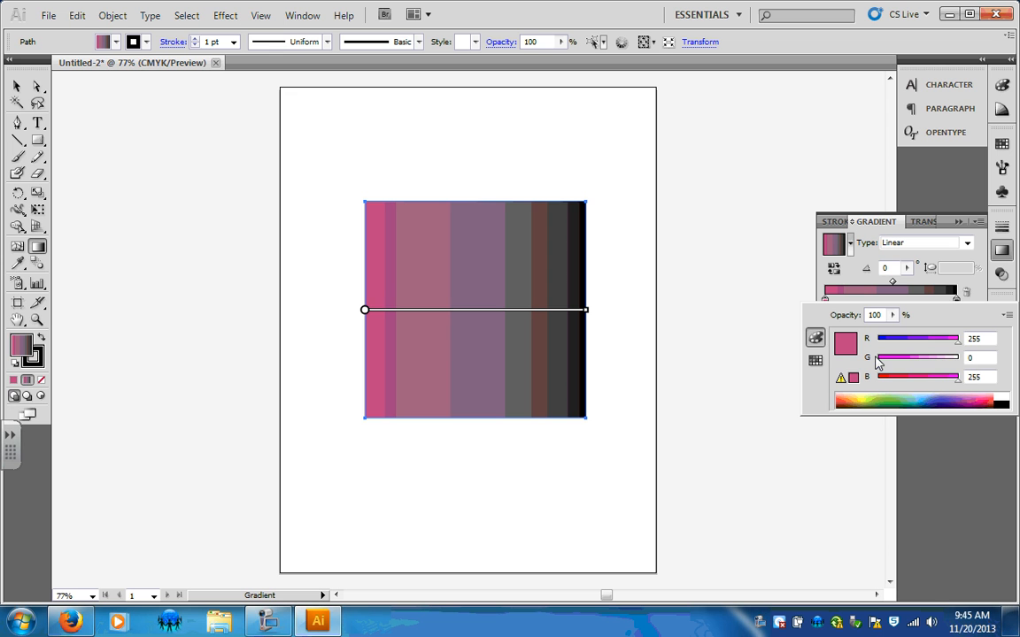
pyautogui.click(976, 282)
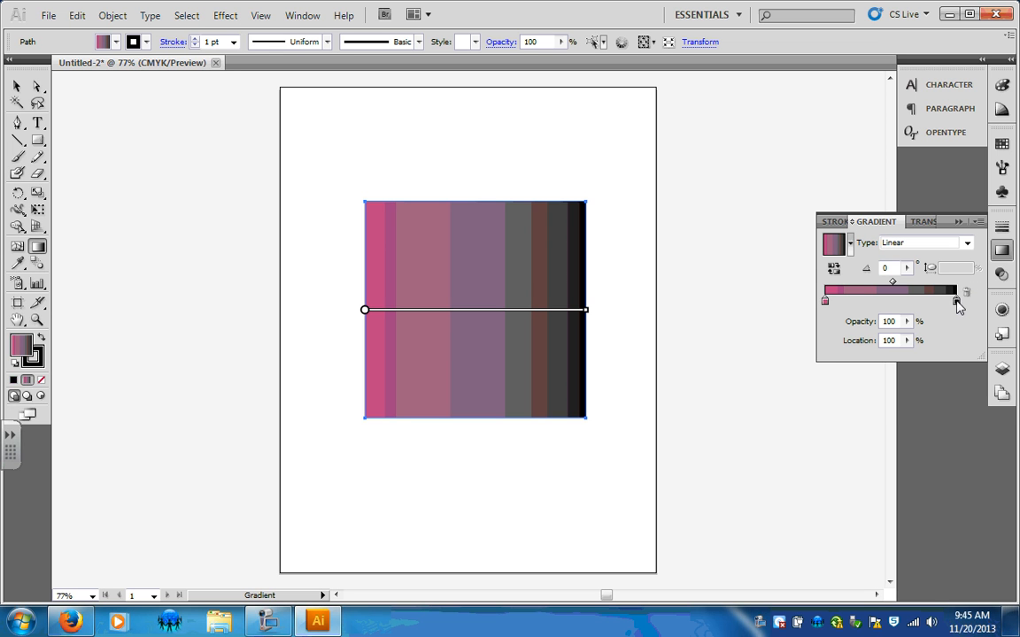
# Switch the gradient's black end stop to RGB and color it red with R 255, G 0, B 0
pyautogui.doubleClick(956, 302)
pyautogui.click(1007, 313)
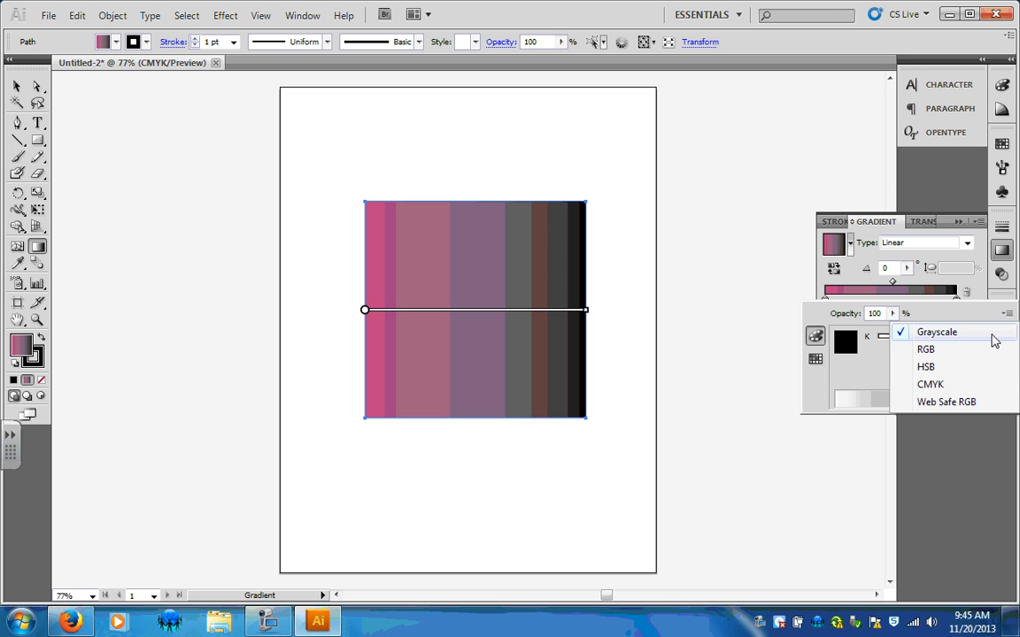
pyautogui.click(979, 350)
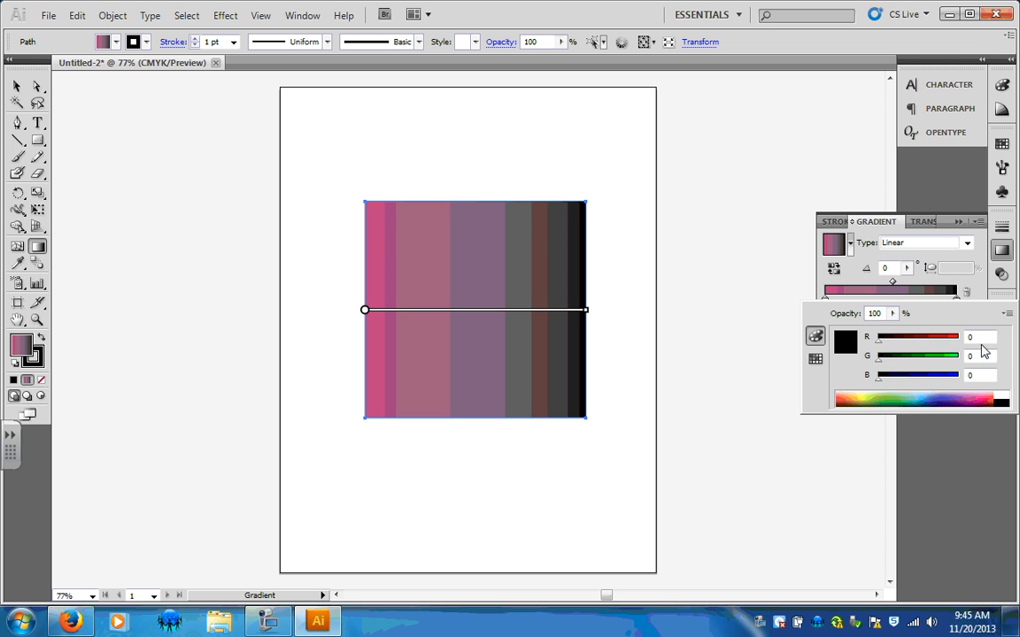
pyautogui.click(955, 340)
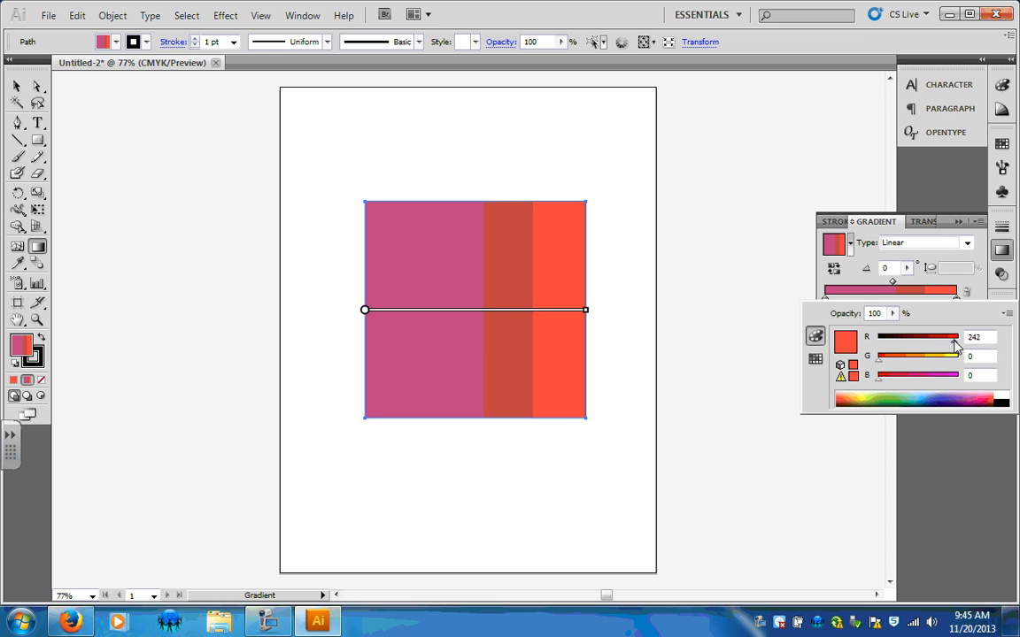
pyautogui.click(958, 341)
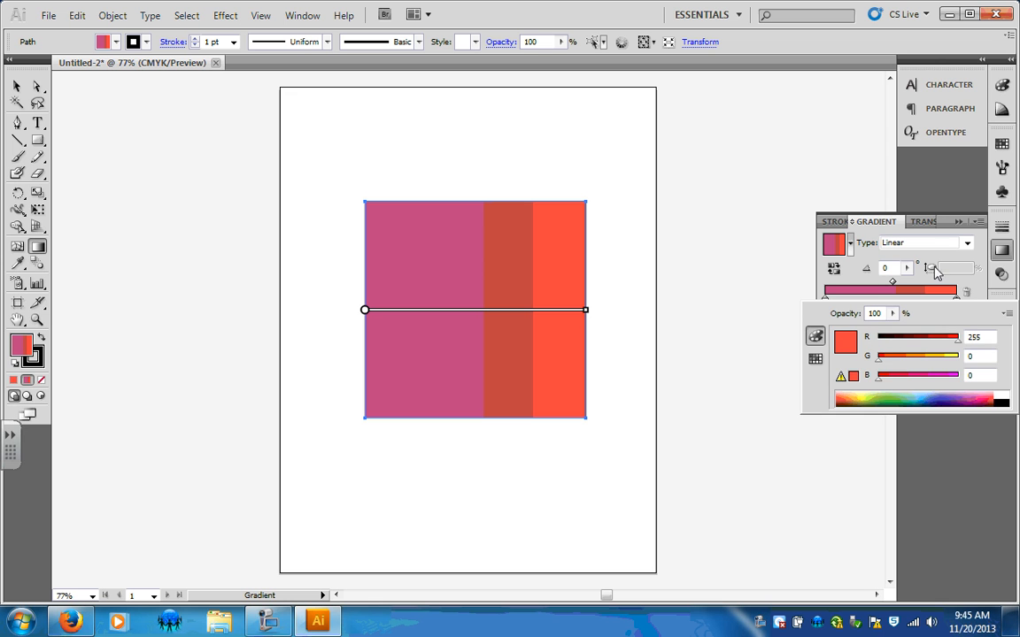
pyautogui.click(968, 279)
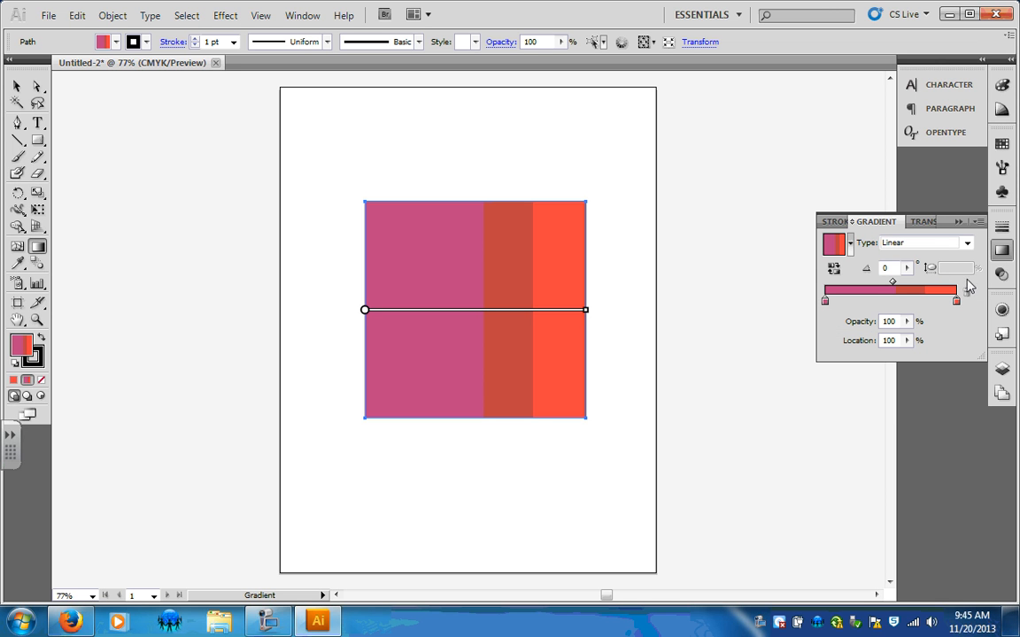
# Add a color stop near the middle of the gradient and color it yellow-green by raising its G value to 255
pyautogui.click(896, 302)
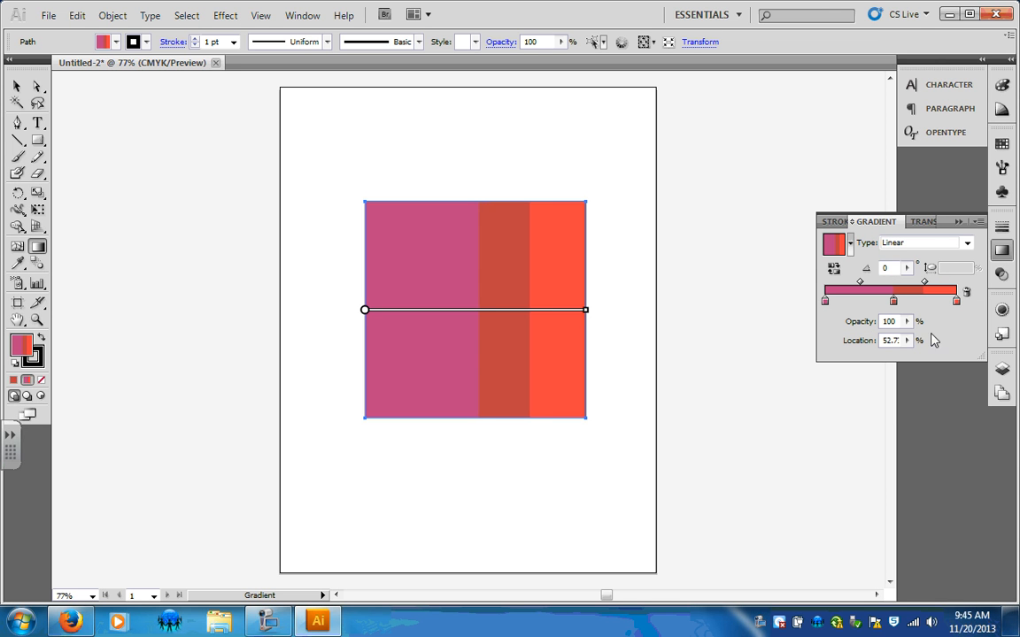
pyautogui.doubleClick(894, 302)
pyautogui.moveTo(903, 358); pyautogui.dragTo(964, 363)
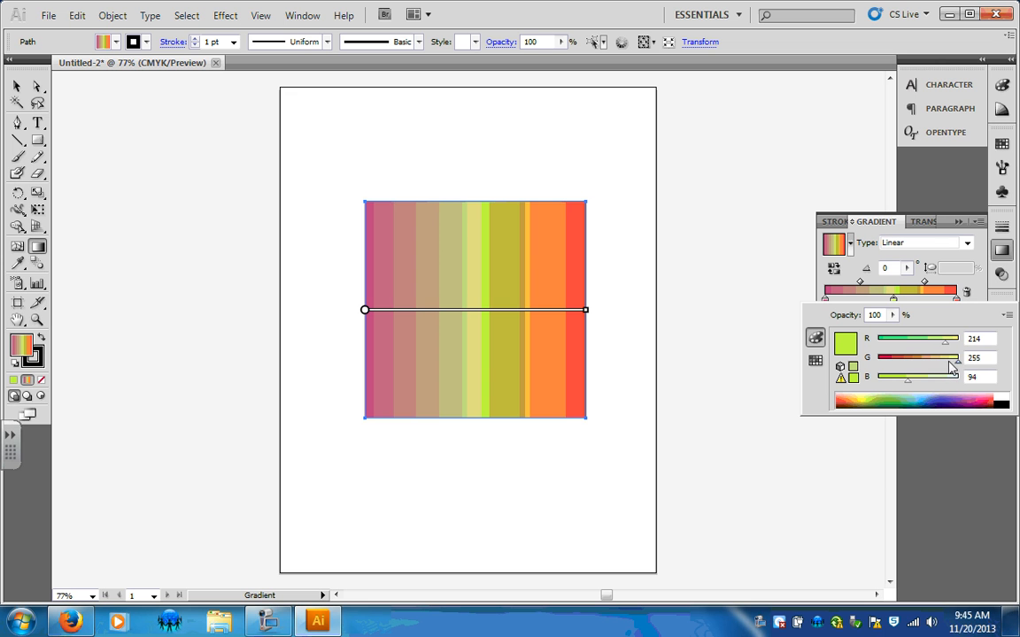
# Try the middle yellow-green stop at 34% opacity and restore it to 100%
pyautogui.click(893, 316)
pyautogui.moveTo(893, 323); pyautogui.dragTo(841, 336)
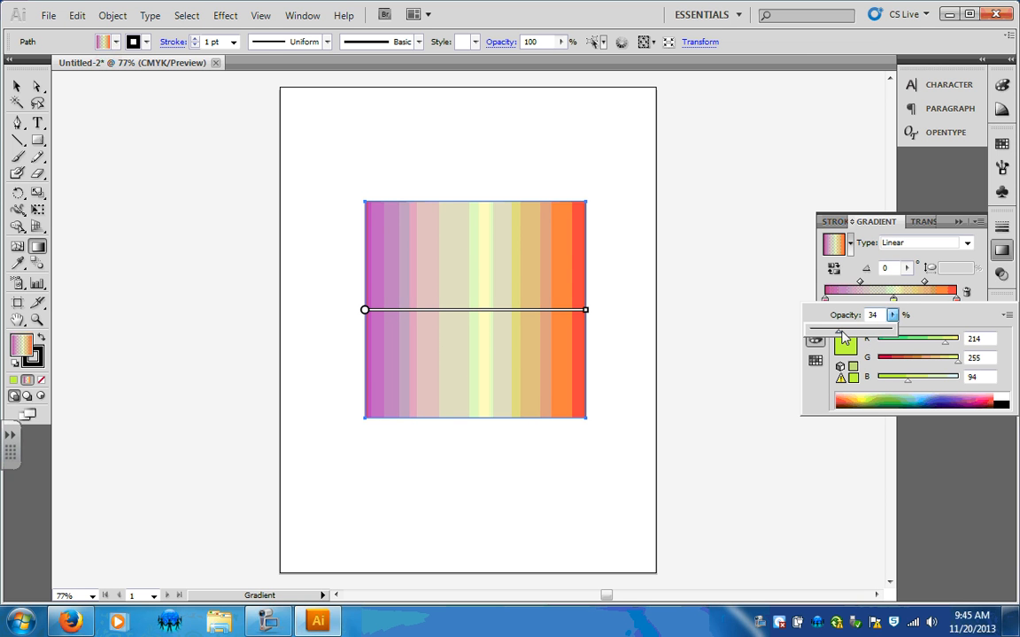
pyautogui.moveTo(837, 332); pyautogui.dragTo(894, 334)
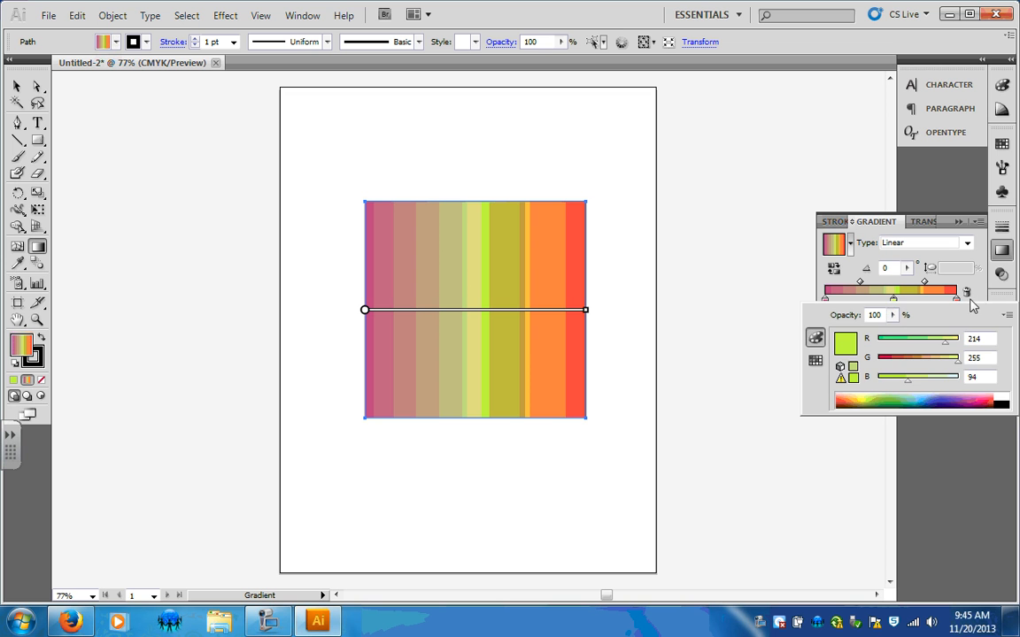
# Set the opacity of the gradient's red end stop to 22%
pyautogui.click(957, 304)
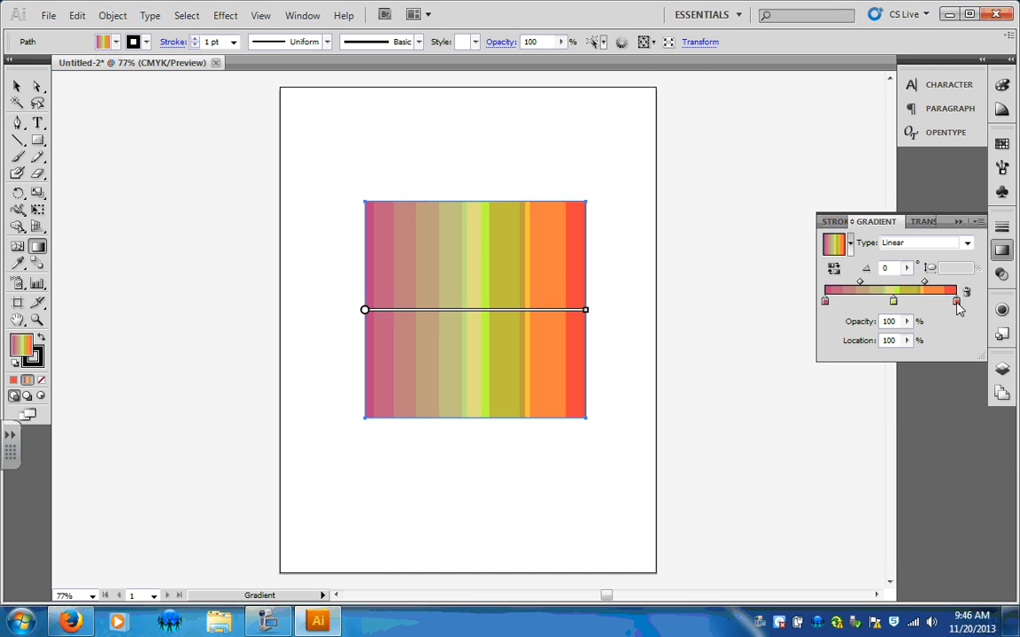
pyautogui.doubleClick(957, 302)
pyautogui.moveTo(894, 321); pyautogui.dragTo(828, 338)
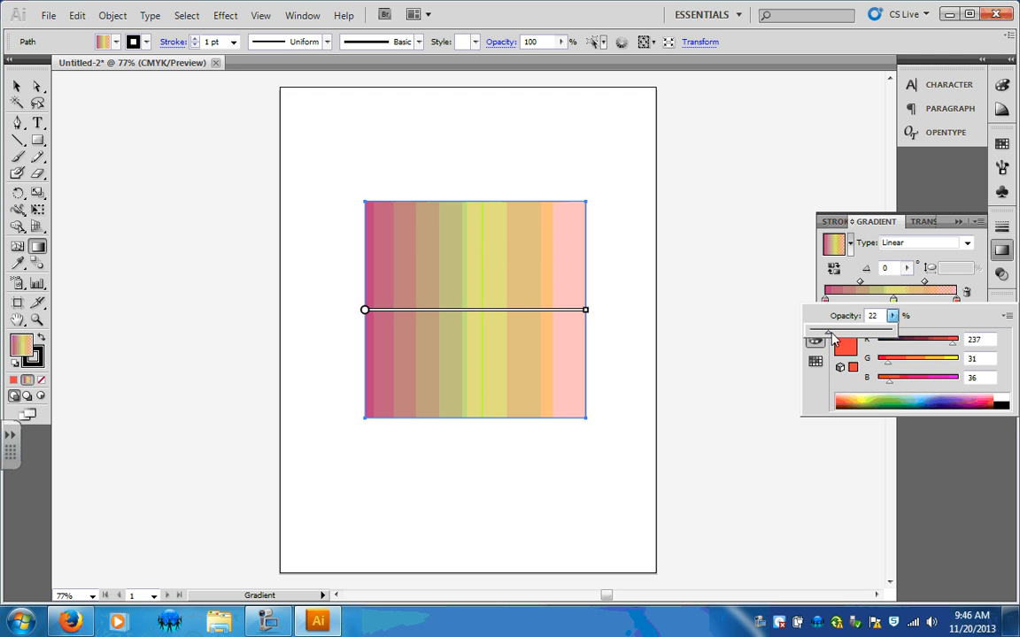
pyautogui.click(980, 282)
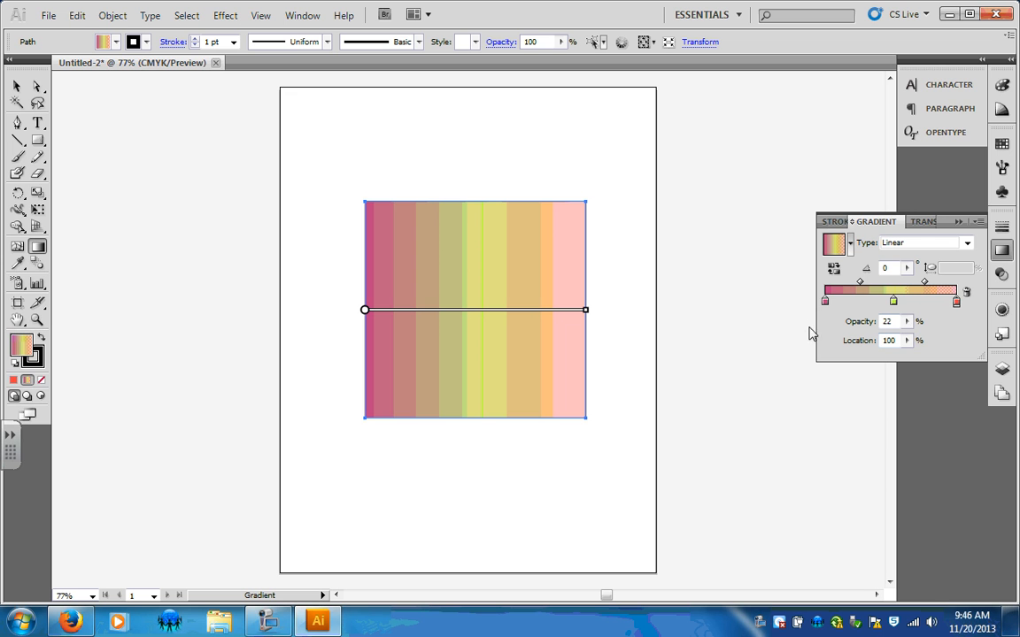
# Reverse the gradient, flip it back, and reverse it again so it runs from the faded red to magenta
pyautogui.click(835, 269)
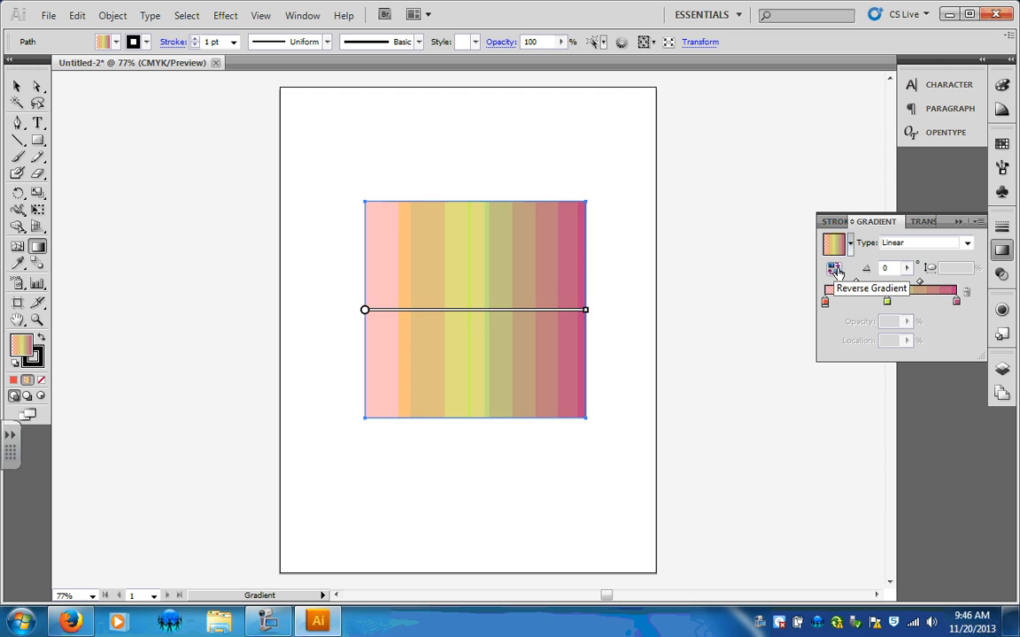
pyautogui.click(835, 269)
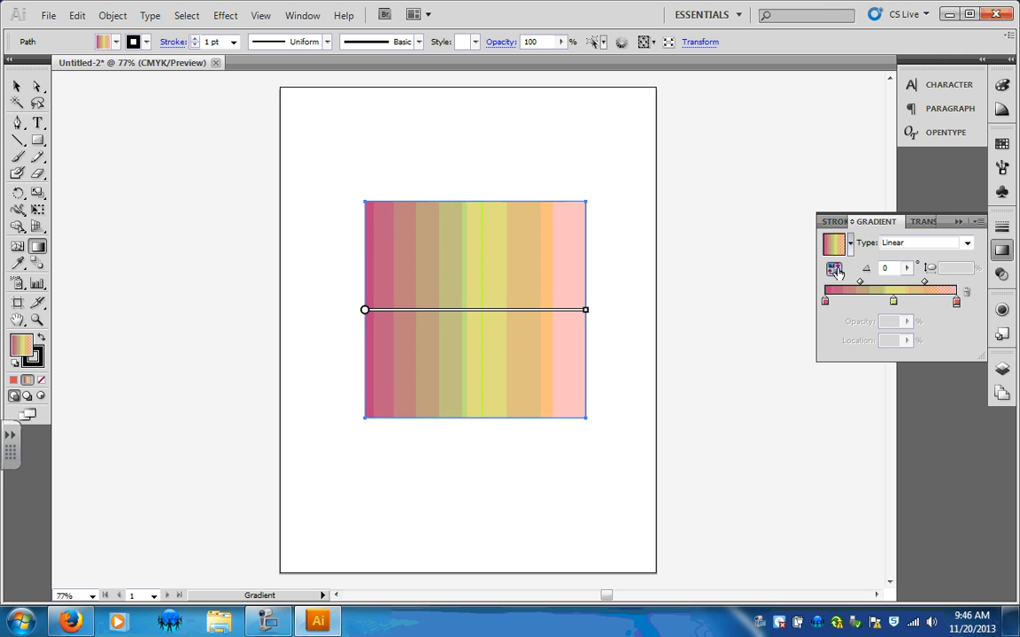
pyautogui.click(835, 269)
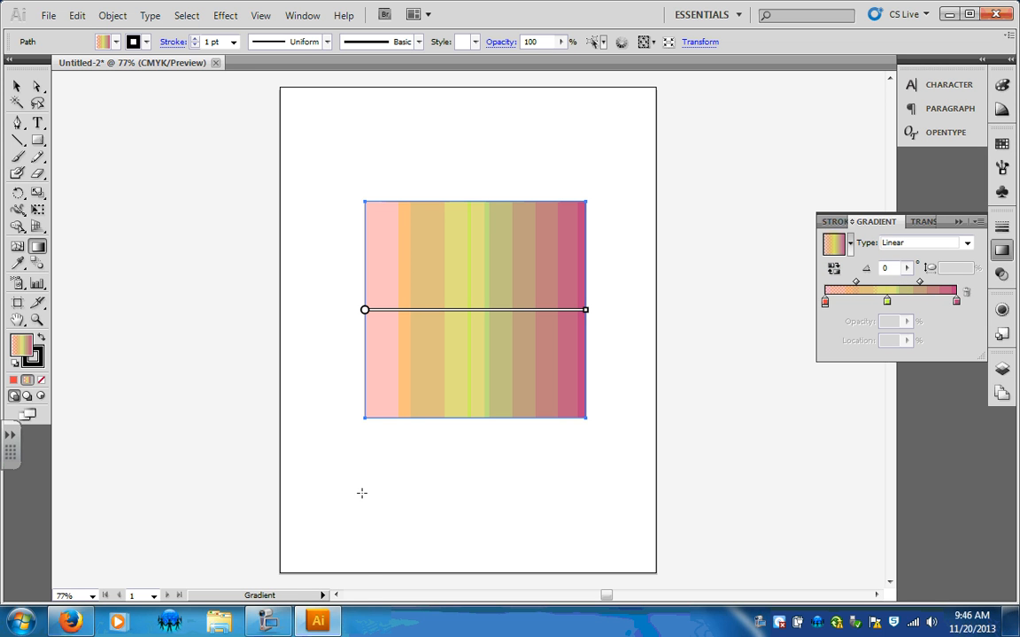
pyautogui.click(270, 626)
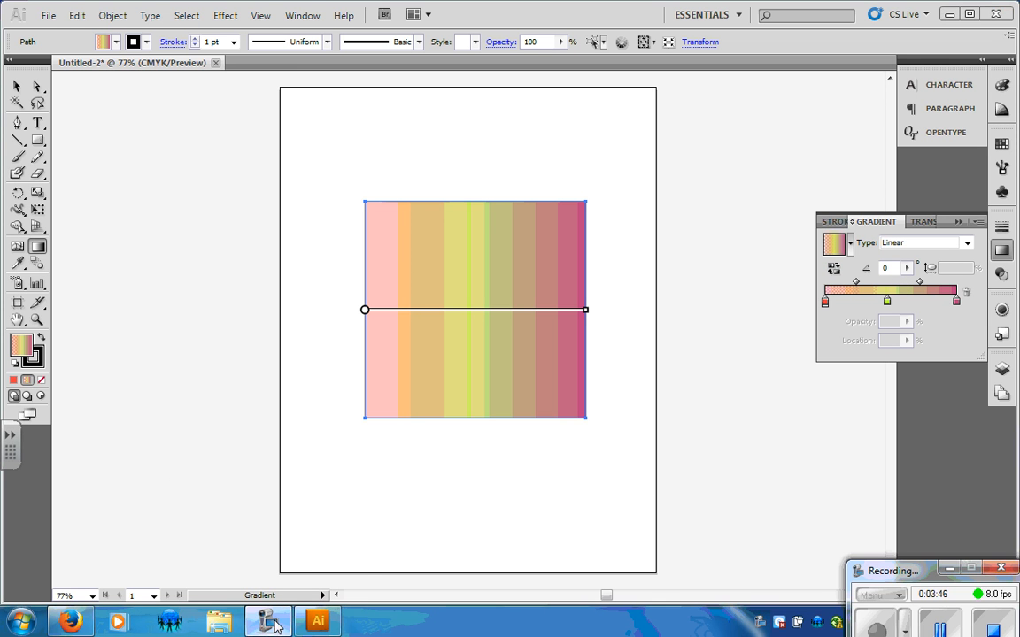